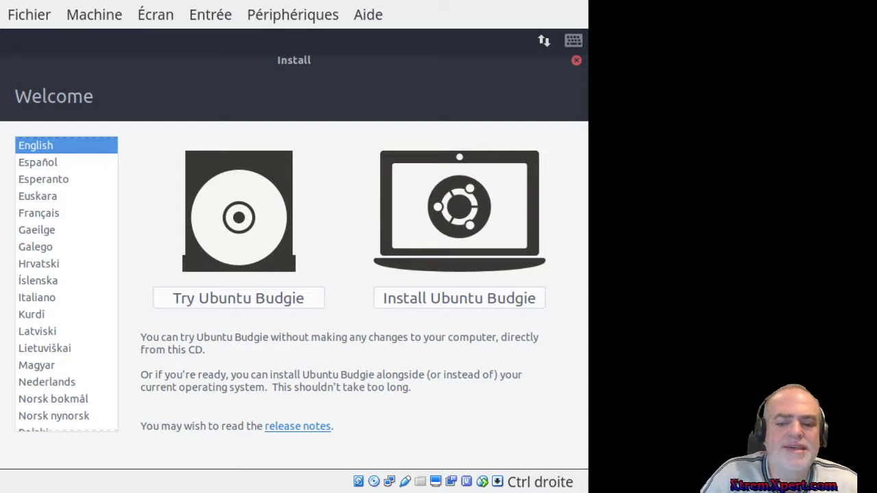
- Start the Ubuntu Budgie installation in Français and continue with third-party software enabled and update downloads left off
click(42, 212)
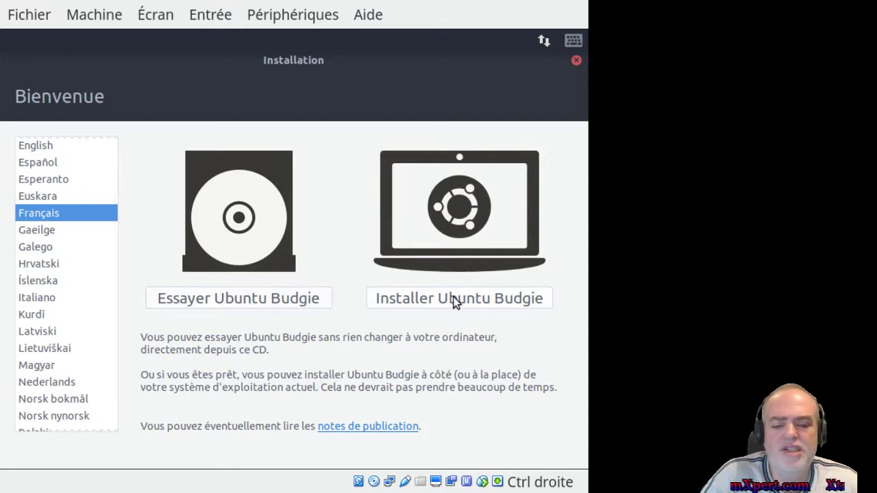
click(497, 298)
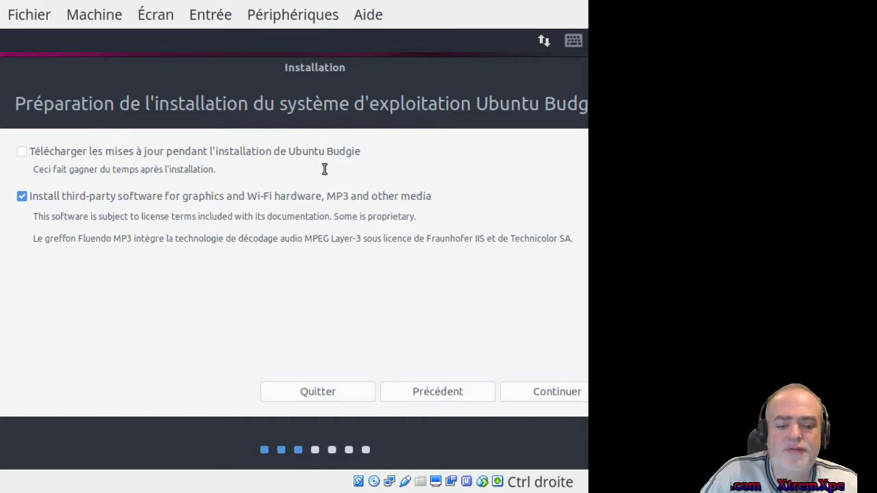
click(549, 391)
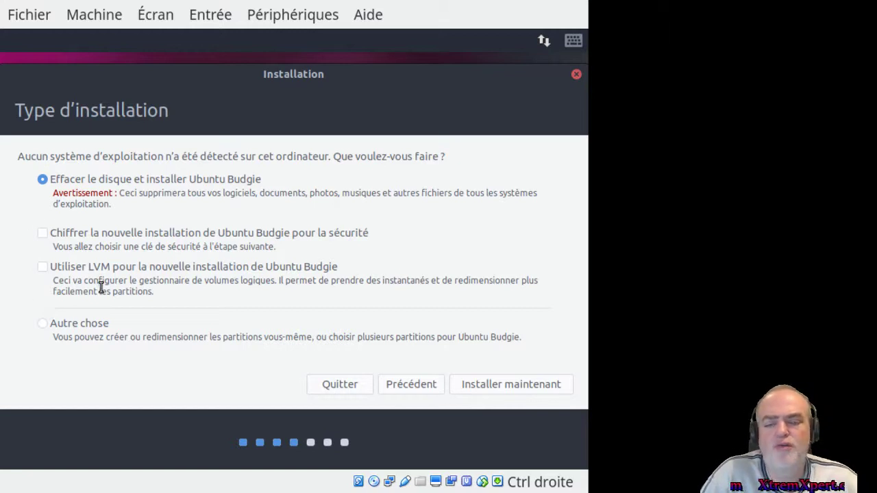
- Choose to erase the disk and install Ubuntu Budgie, accept the disk changes, and set the location to Toronto
click(501, 385)
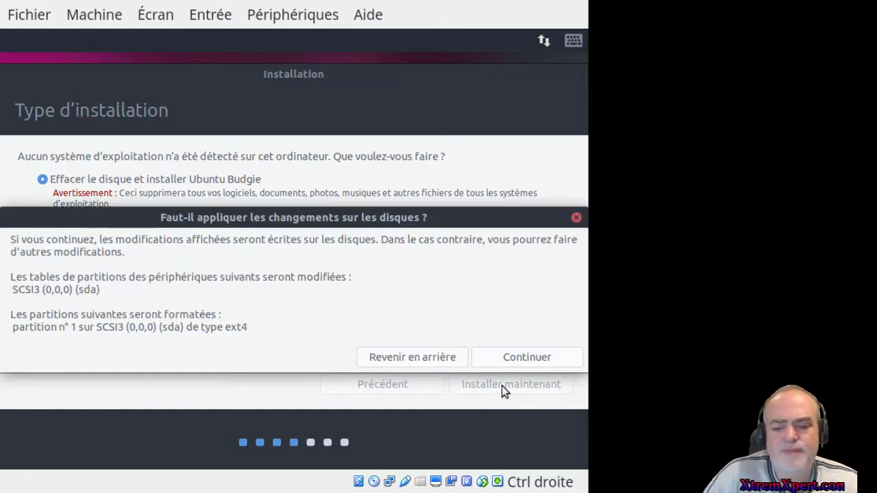
click(558, 358)
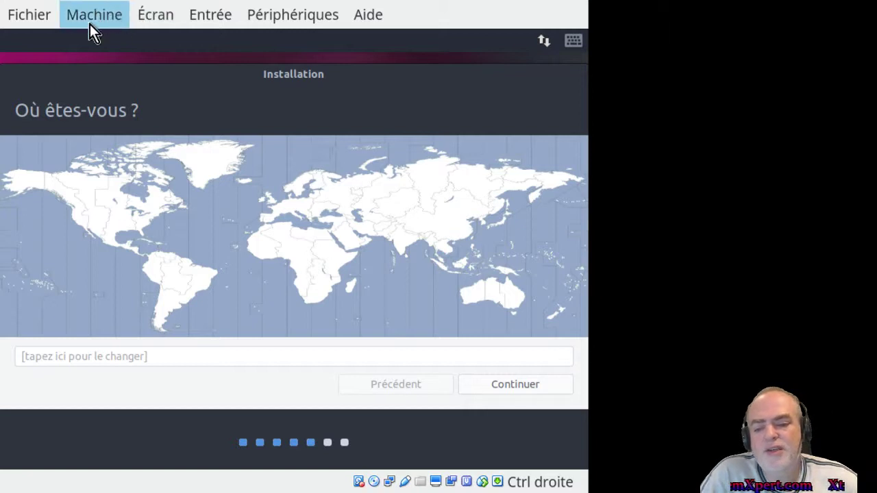
click(165, 204)
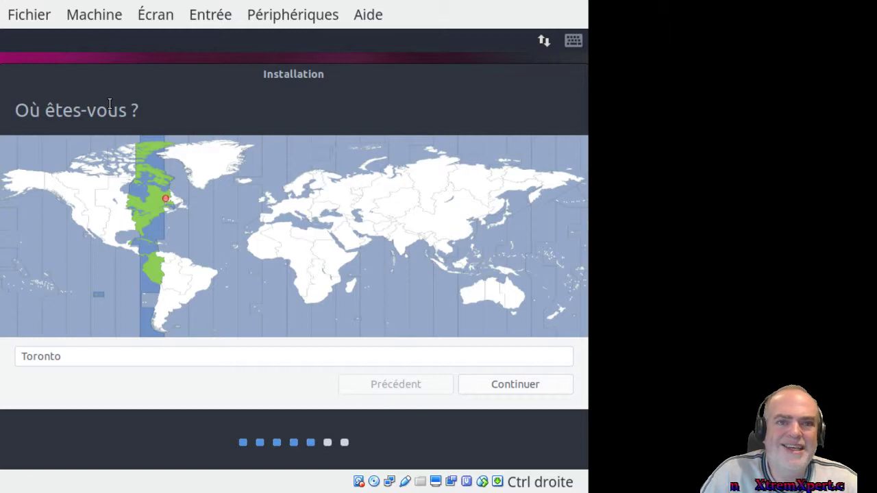
click(519, 391)
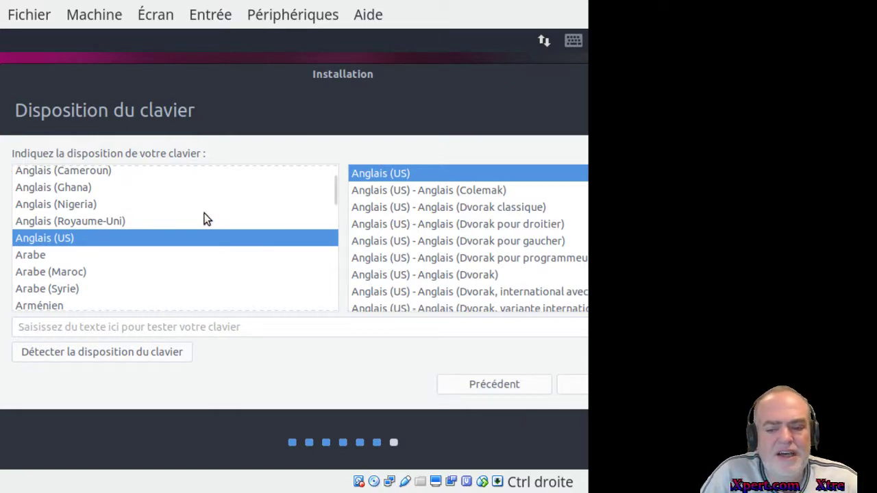
- Set the keyboard layout to Français (Canada) with the variant Français (Canada) - Canadien multilingue and continue
scroll(119, 209, up, 2)
scroll(117, 211, down, 6)
scroll(117, 211, down, 5)
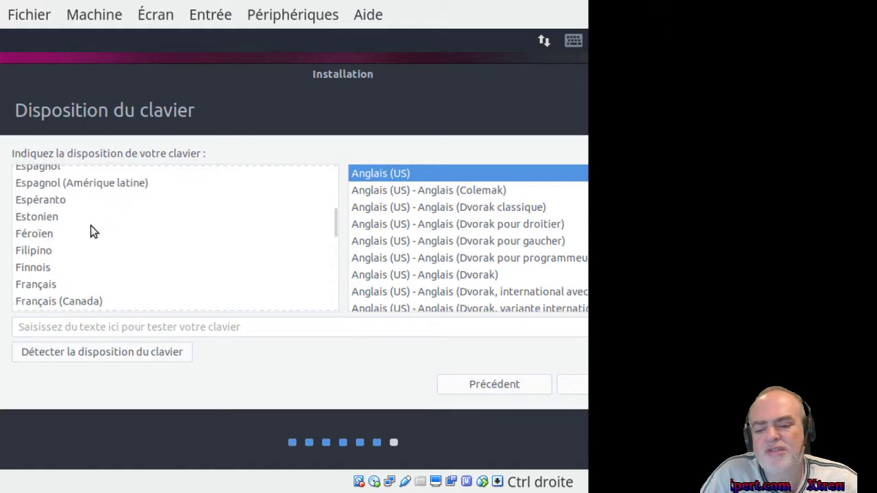
click(78, 225)
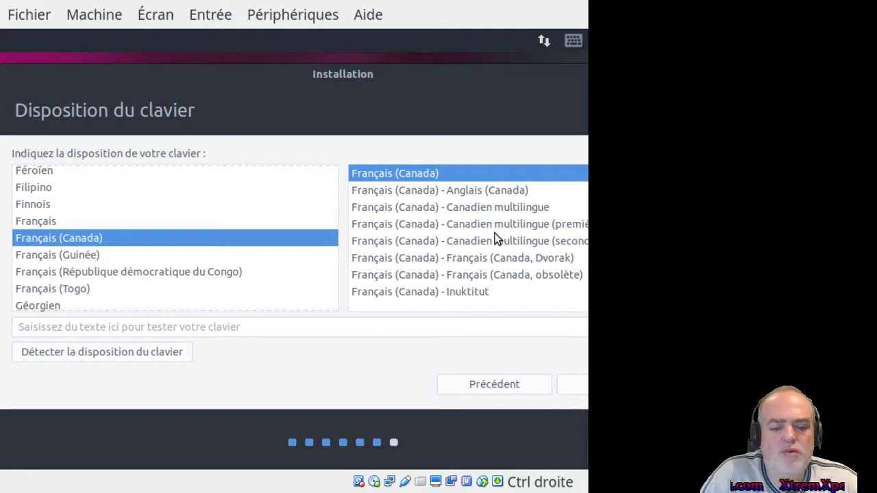
click(511, 222)
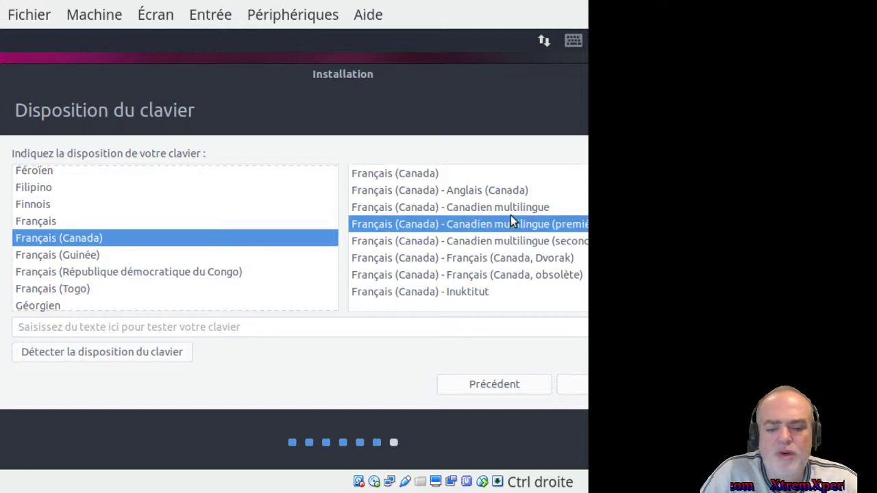
click(472, 210)
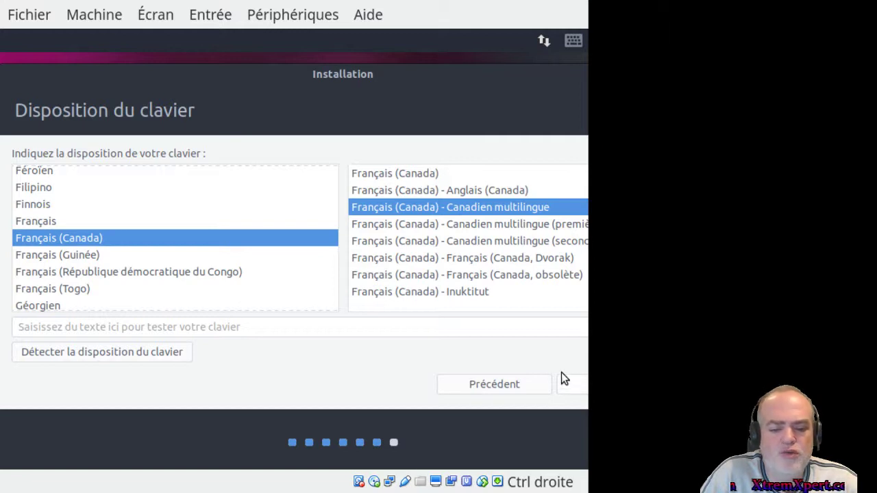
click(574, 388)
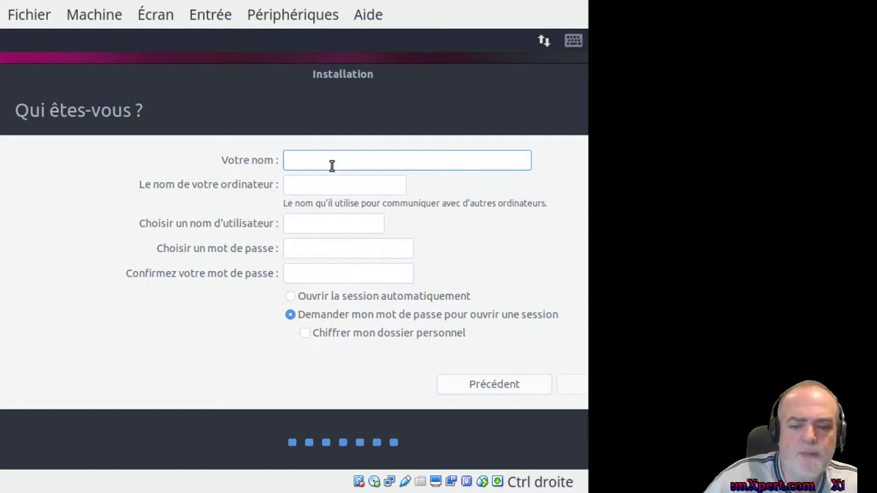
- Enter usager as the account's name, keeping the suggested computer name and username
text(use)
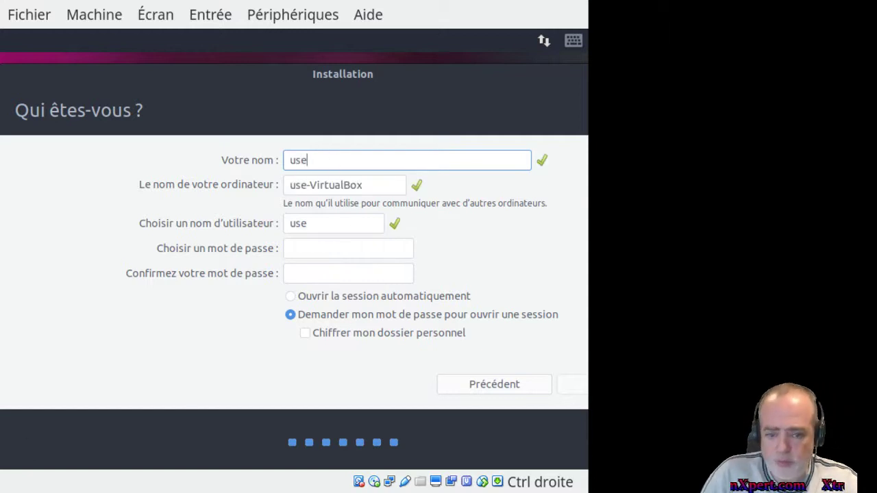
key(BackSpace)
text(ager)
key(Tab)
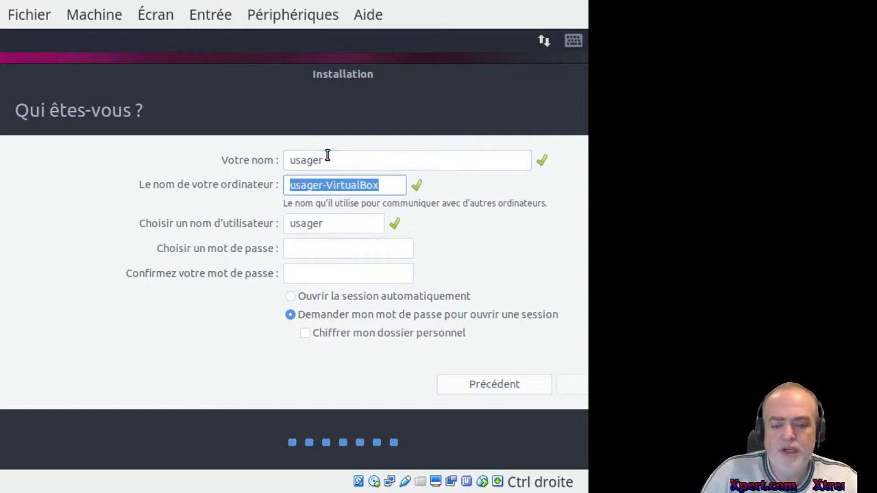
key(Tab)
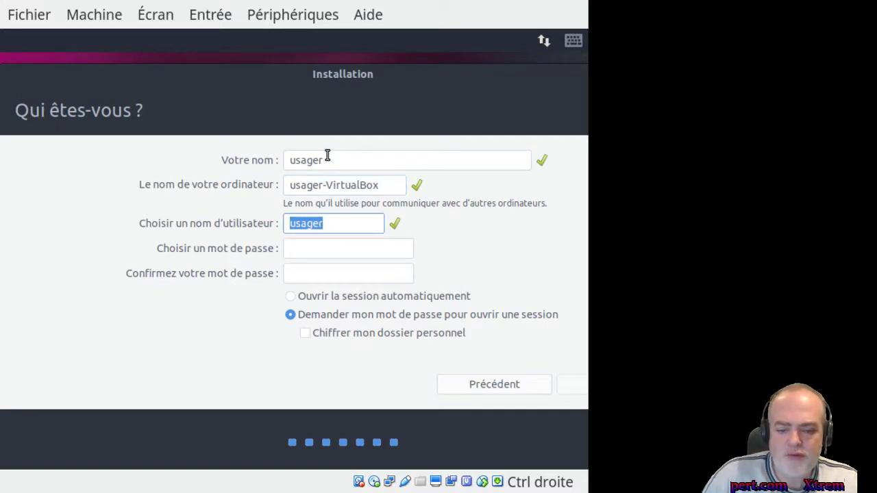
- Enter and confirm the account password, keep the password required at login, and continue the installation
key(Tab)
text(******)
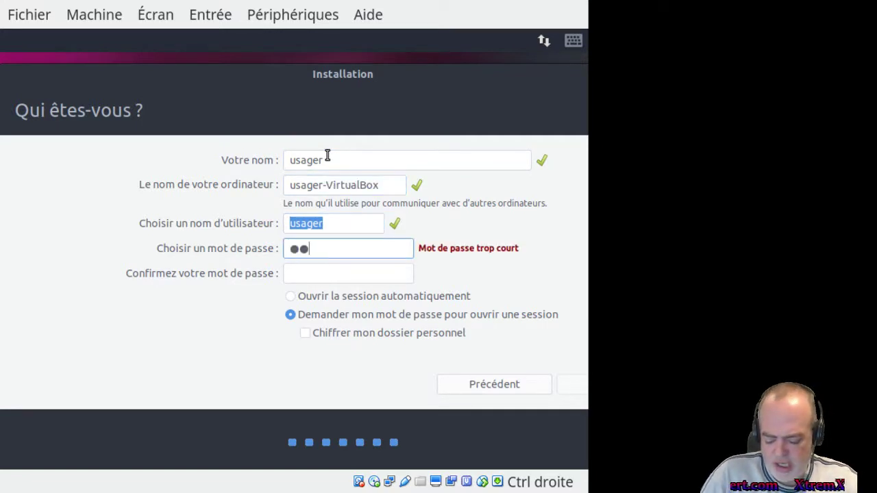
key(Tab)
text(******)
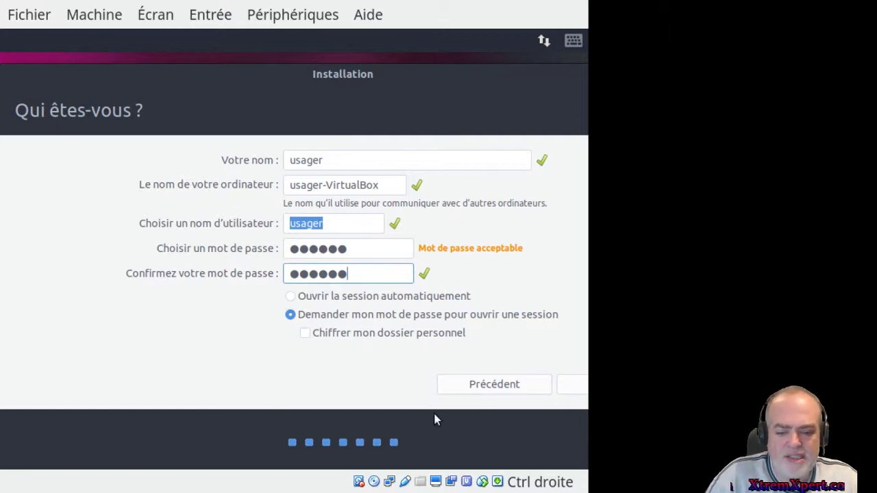
click(573, 388)
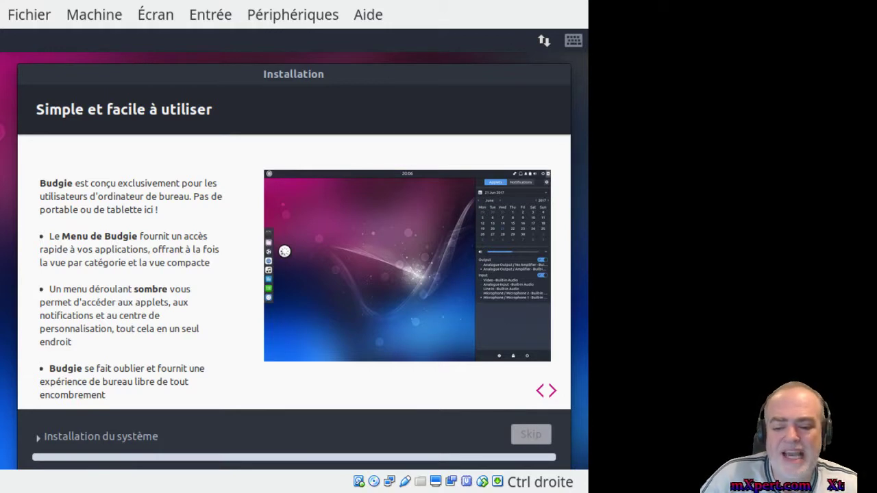
- Finish the installation and restart the virtual machine into the newly installed system
click(42, 440)
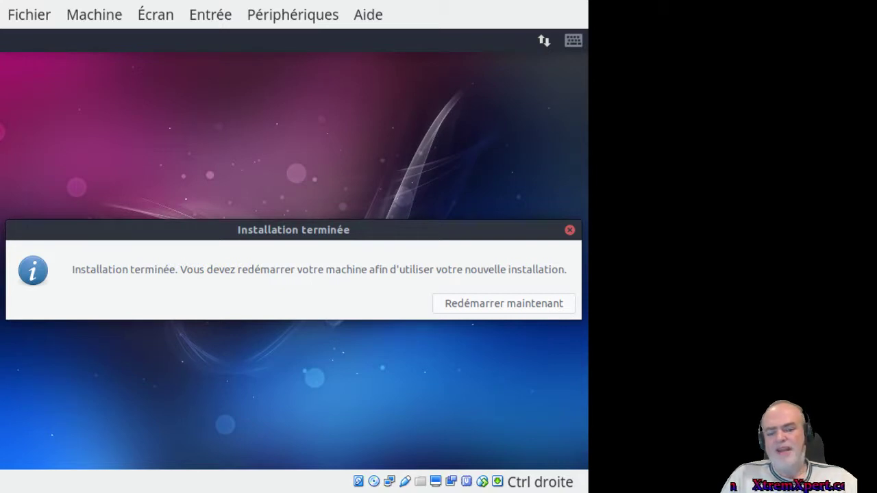
click(534, 303)
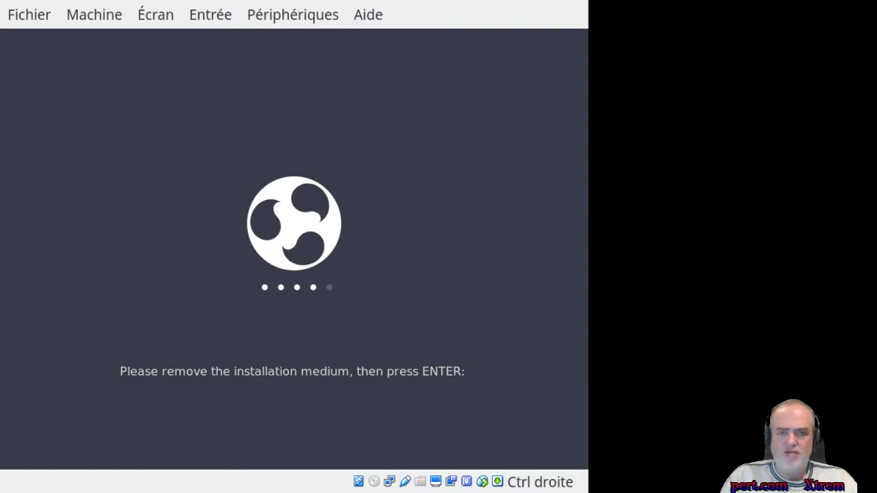
key(Return)
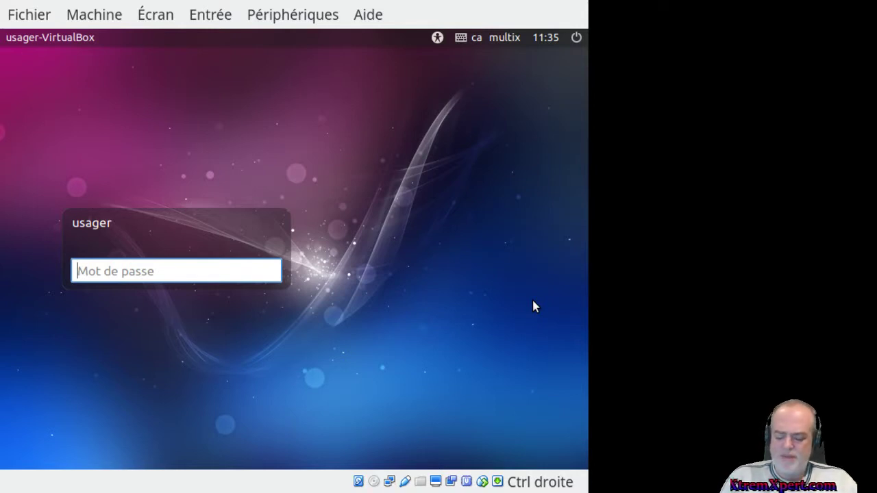
- Log in to the usager session with the account password and dismiss the network connection notification
text(••)
key(BackSpace)
key(BackSpace)
text(•••••)
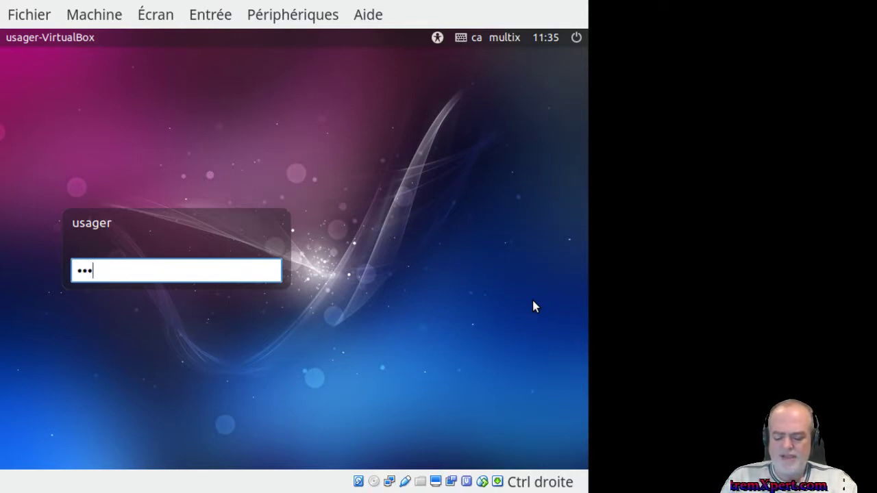
key(Return)
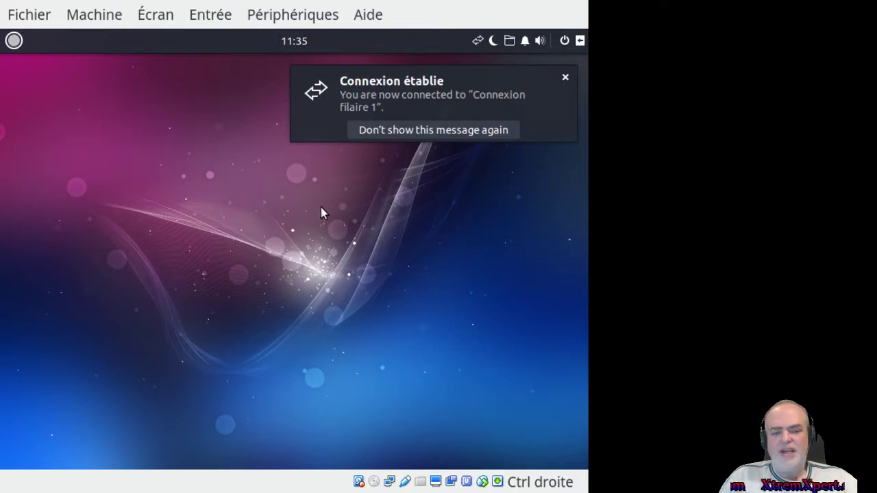
click(564, 78)
click(19, 42)
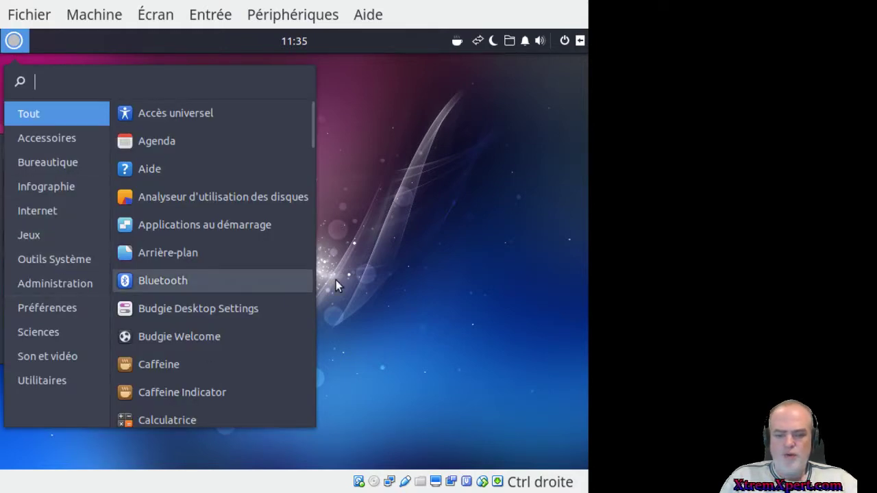
click(434, 251)
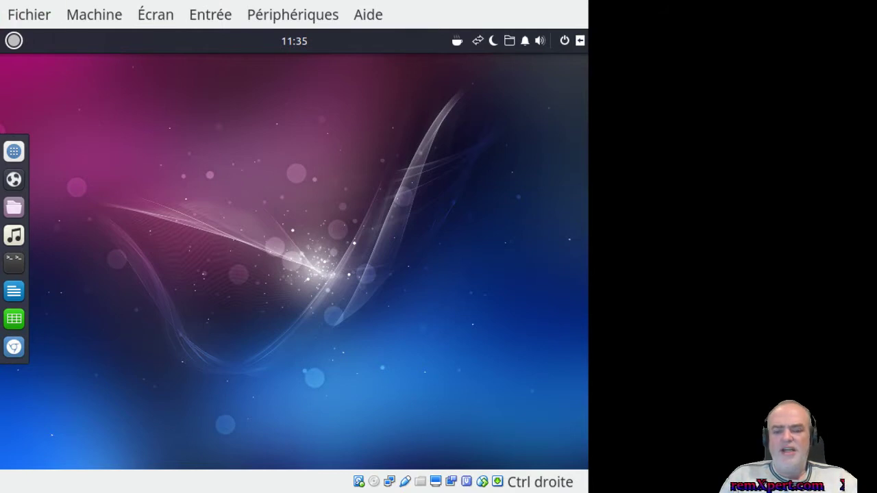
click(14, 40)
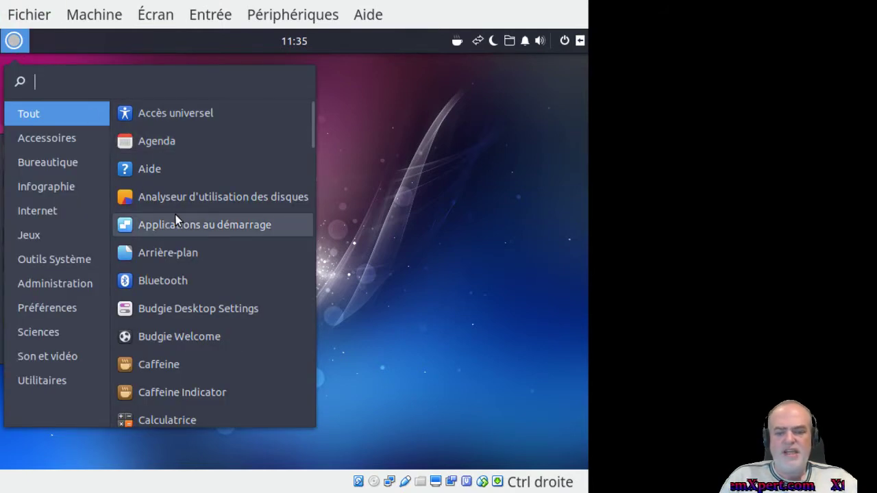
click(415, 253)
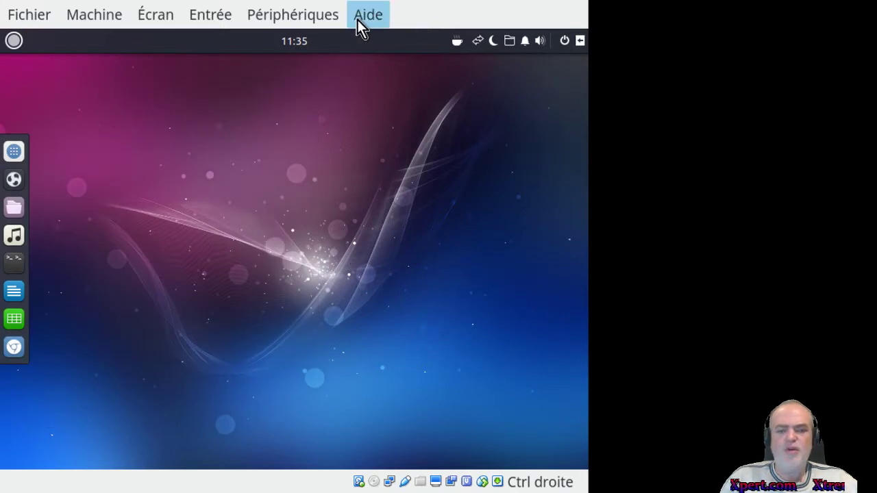